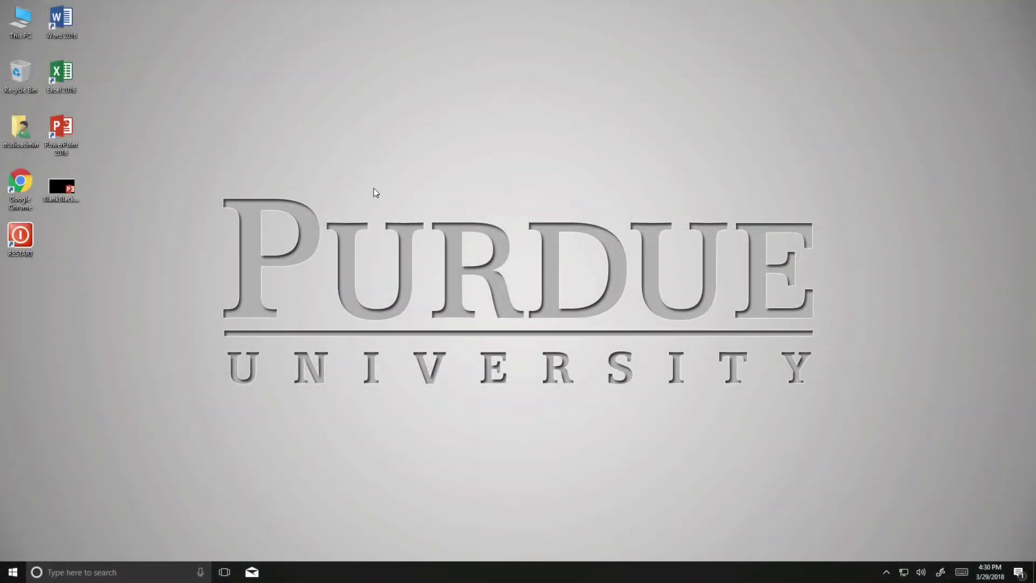
Launch Google Chrome from its desktop icon
double_click(19, 183)
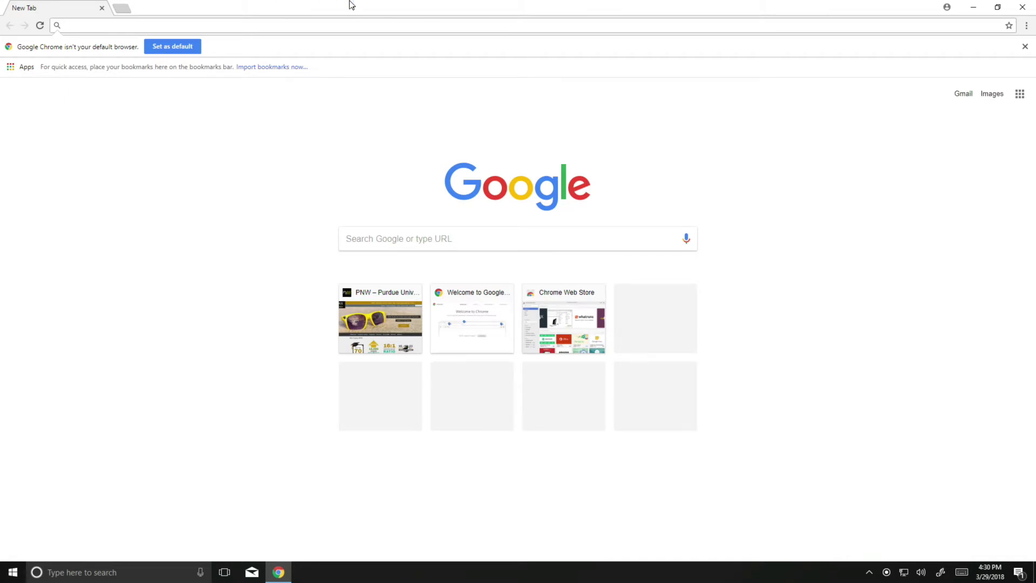
Go to pnw.edu, open the Library site, and scroll down to its Find links
type("pnw.")
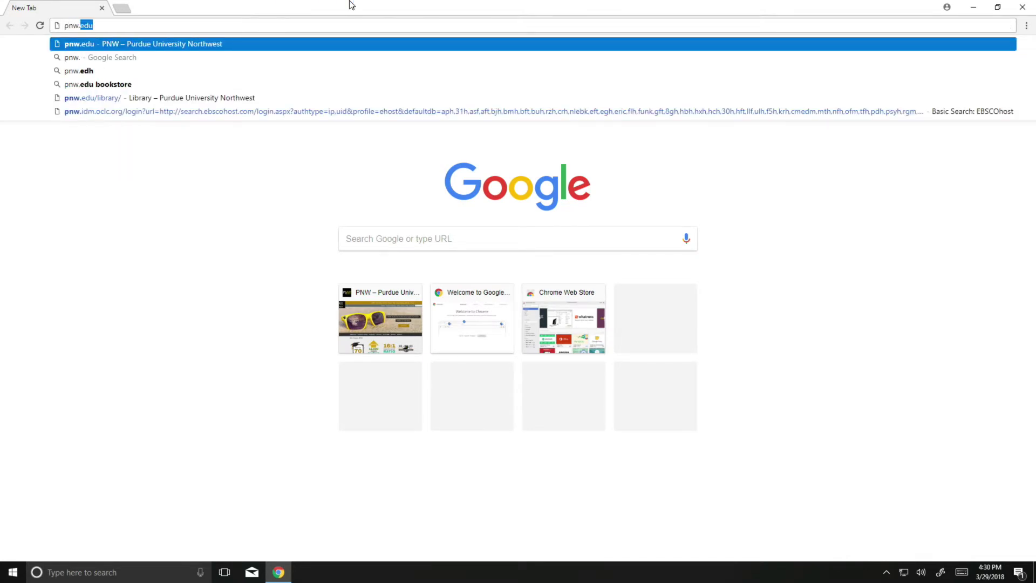
type("edu")
key("Return")
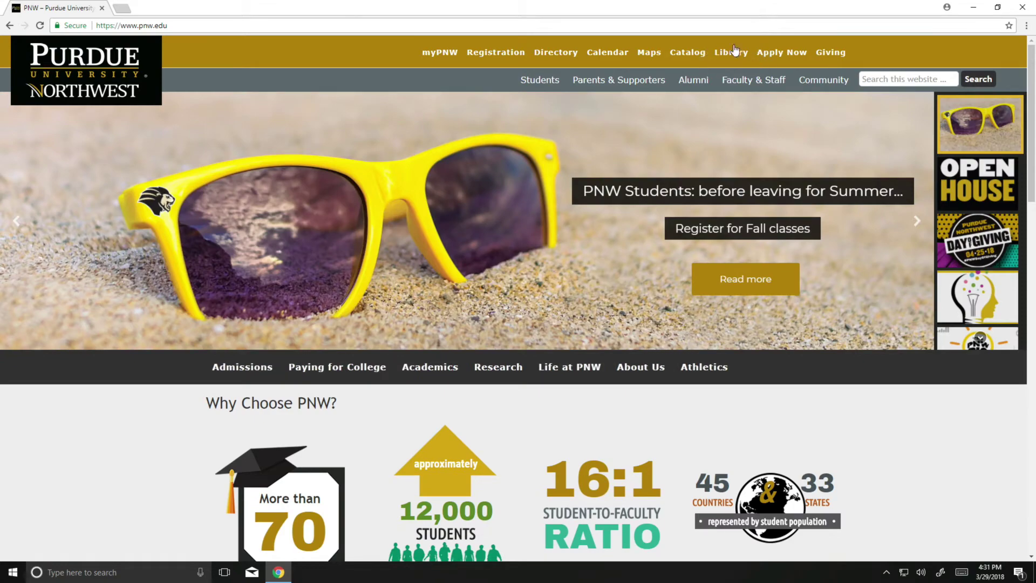
left_click(729, 53)
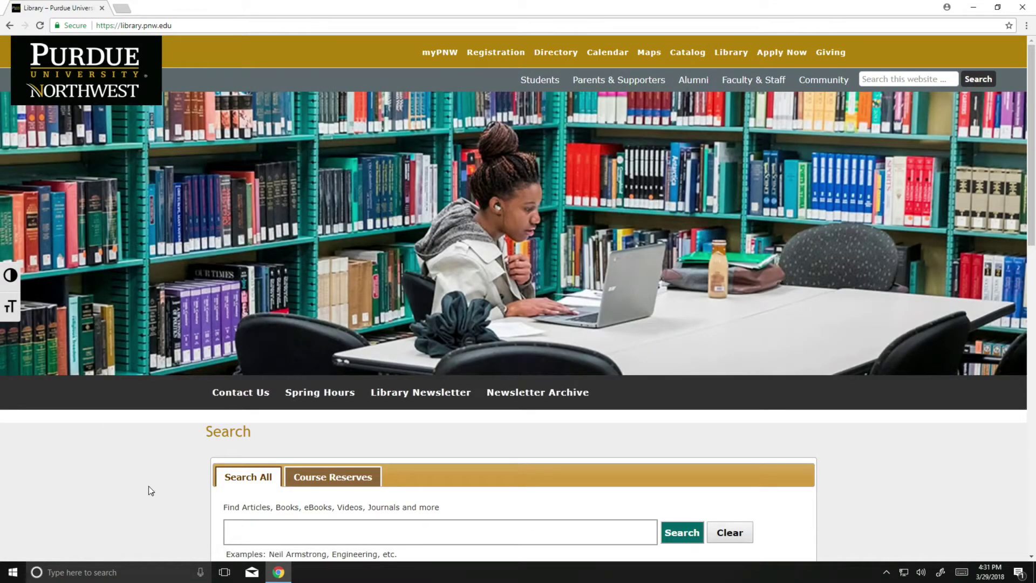
scroll(148, 488, "down", 3)
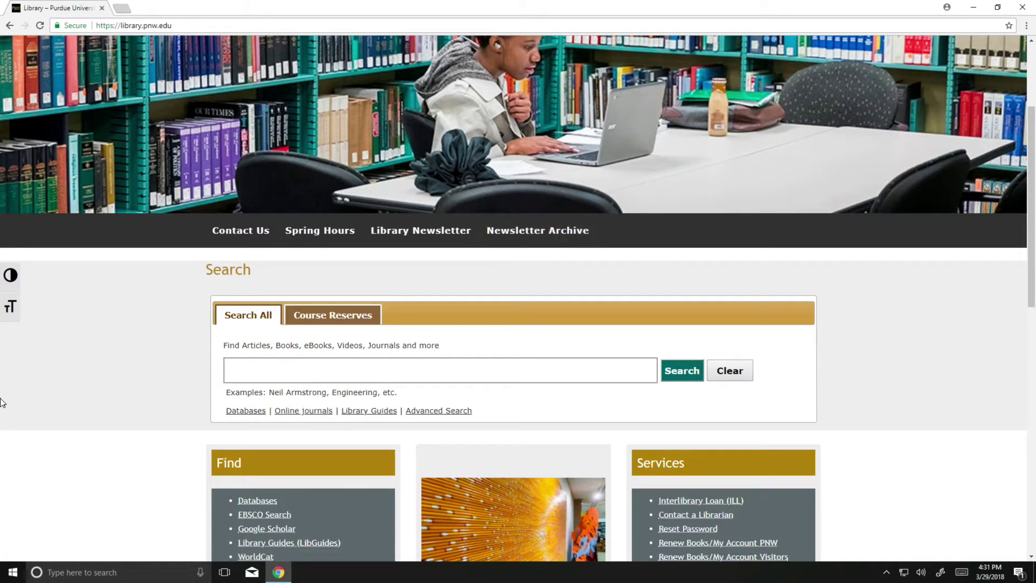
scroll(30, 476, "down", 2)
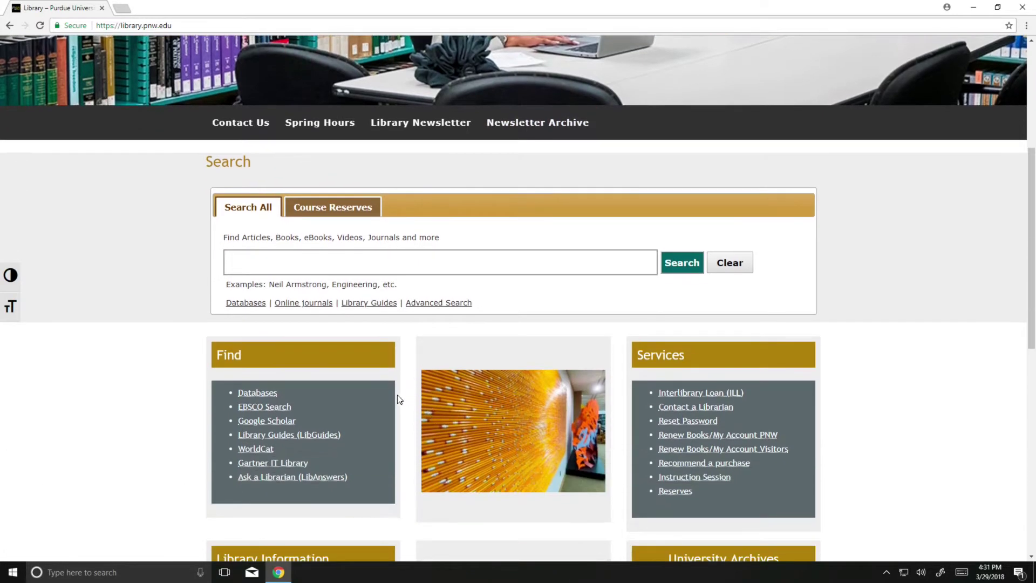
Open EBSCO Search from the library's Find links and switch to Advanced Search
left_click(276, 412)
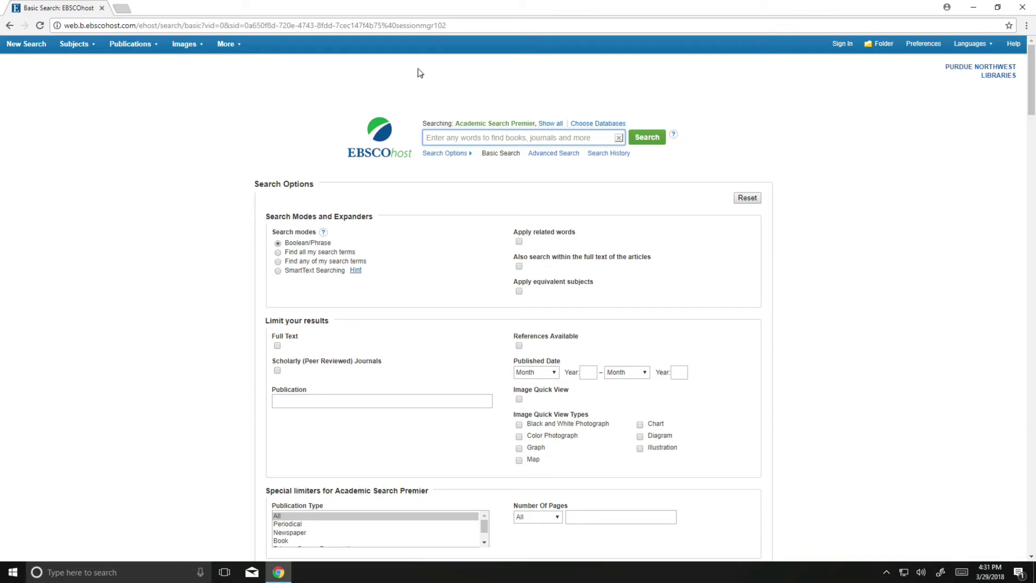
left_click(557, 155)
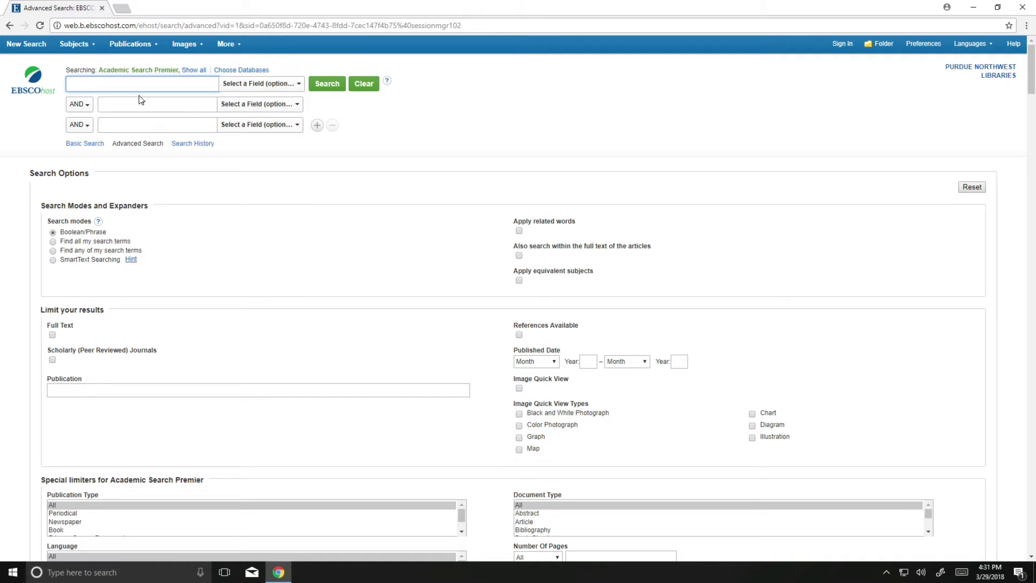
Enter 'tempest' as the first search term, correcting typos and dismissing the suggestions
type("tee")
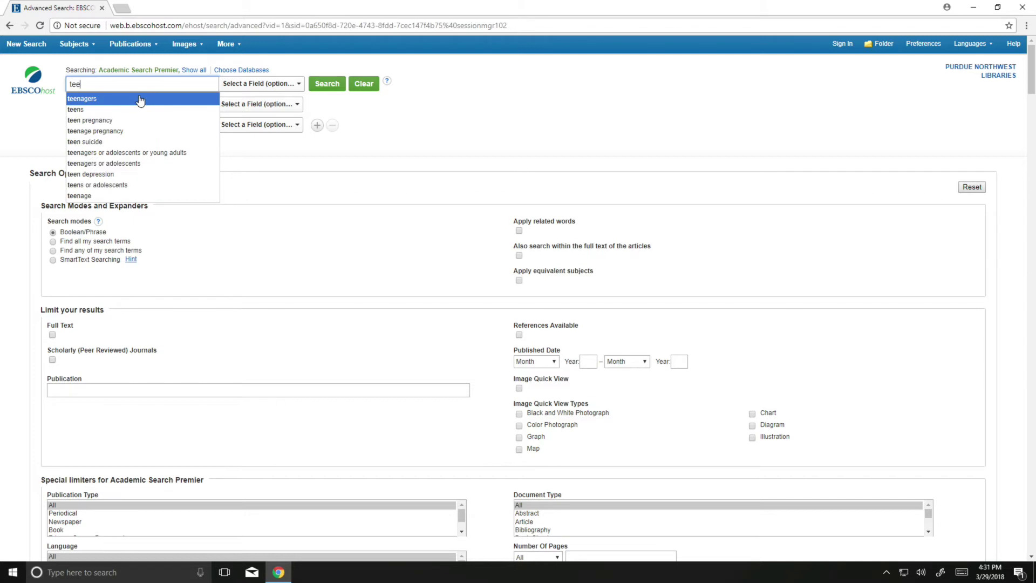
key("BackSpace")
type("mpes")
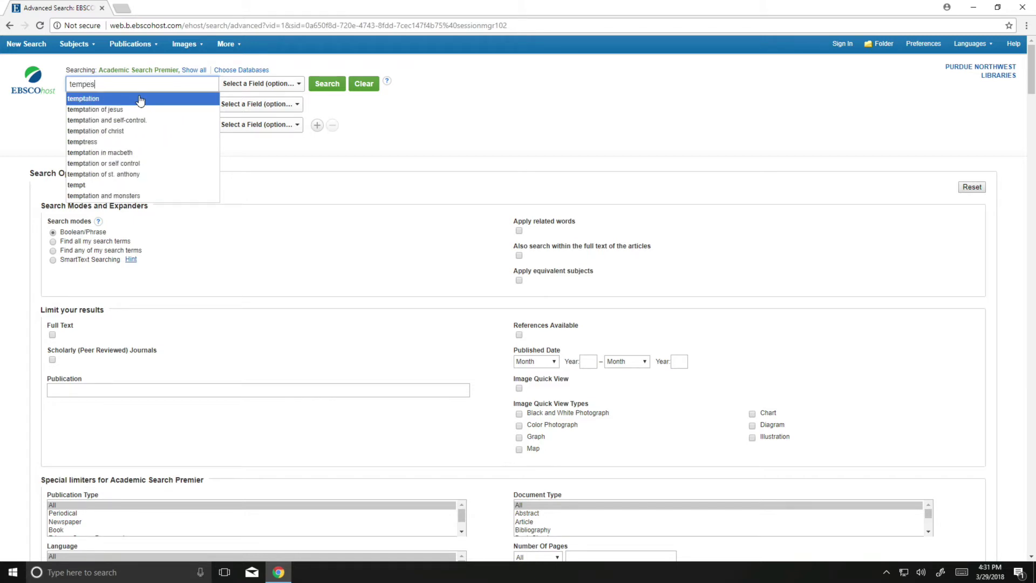
key("BackSpace")
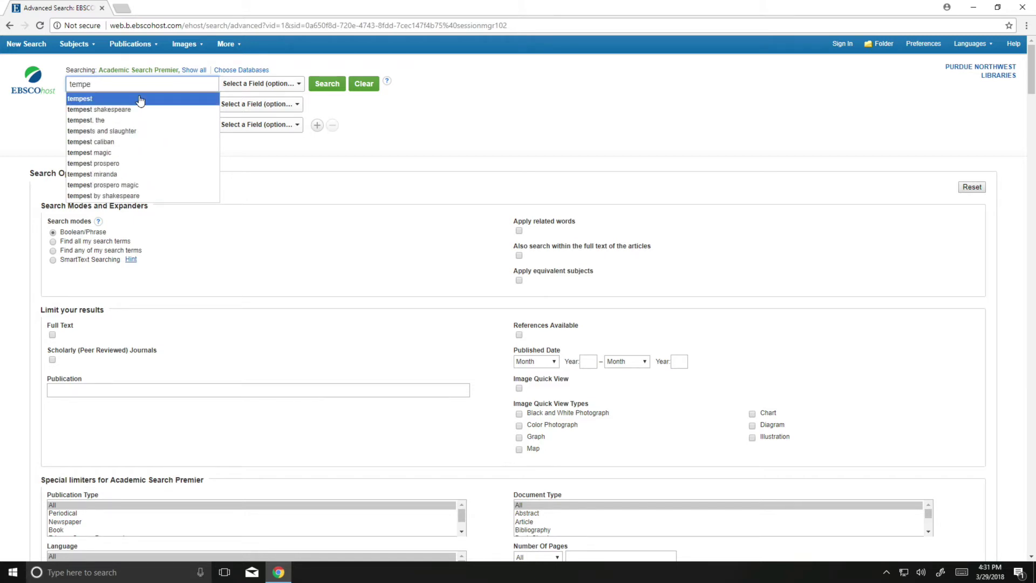
type("st")
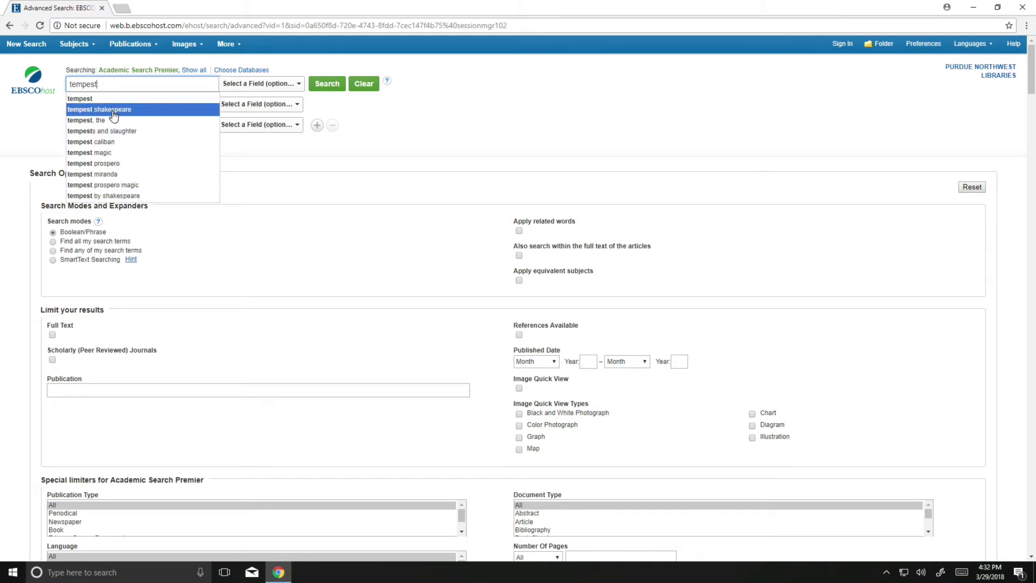
left_click(453, 133)
Enter 'shakespeare' in the second row and run the combined search
left_click(135, 105)
type("shakes")
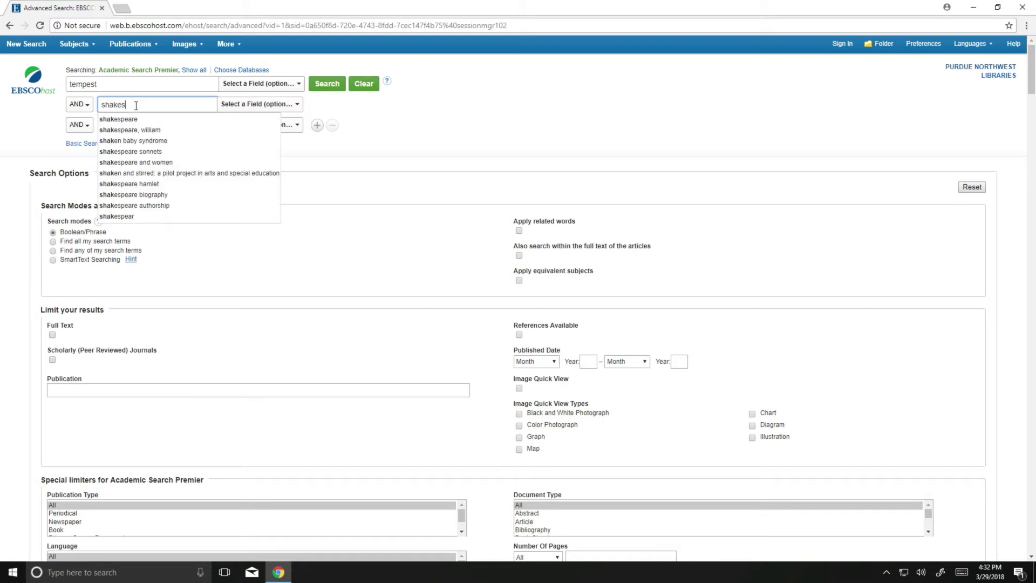
type("peare")
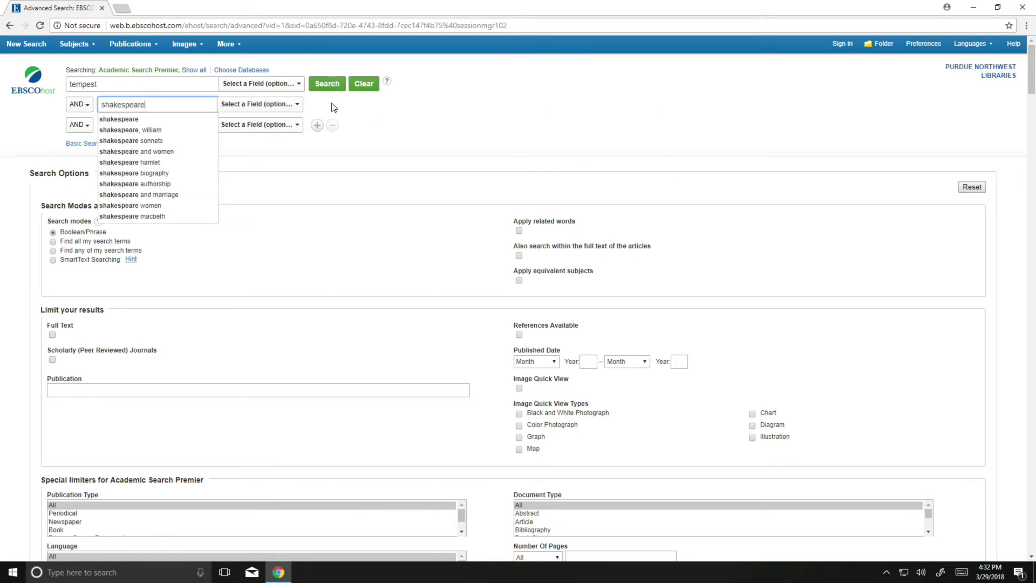
left_click(328, 85)
left_click(327, 85)
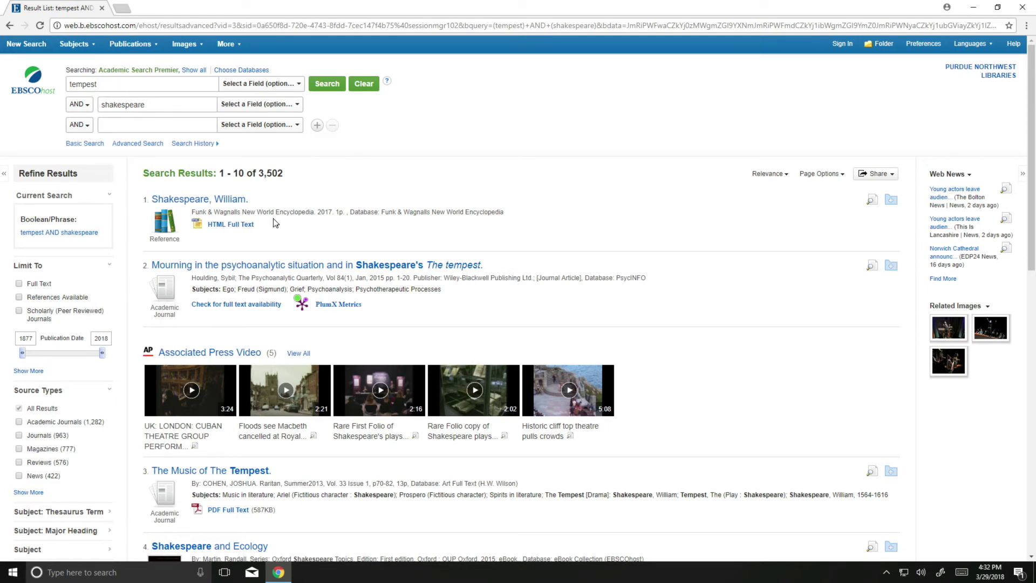
Highlight the 3,502 result count and scroll down to the Refine Results sidebar
left_click_drag(260, 173, 313, 179)
scroll(3, 208, "down", 1)
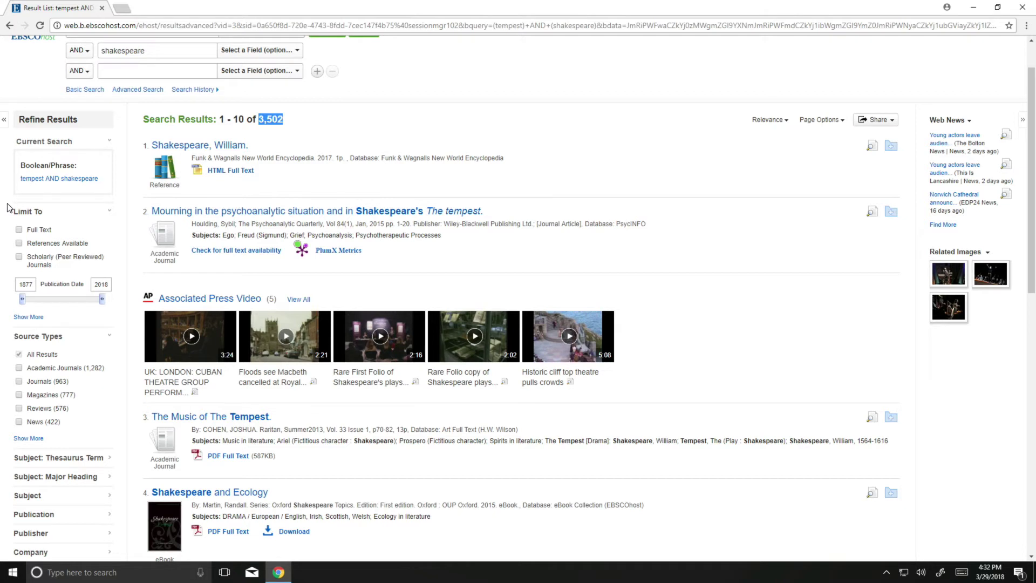
scroll(7, 207, "down", 1)
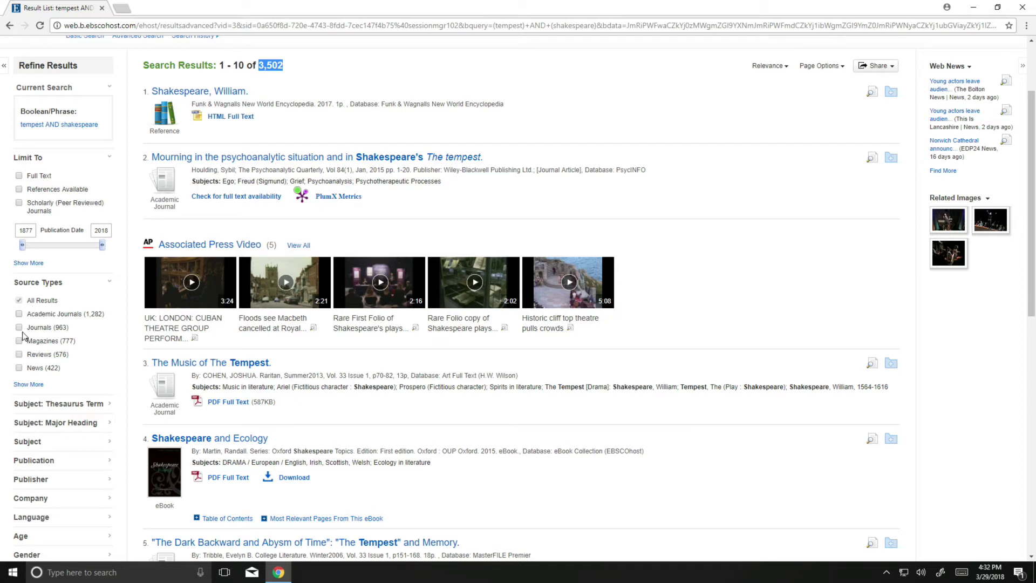
Limit results to academic journals (1,308 results) and to scholarly peer-reviewed journals
left_click(19, 314)
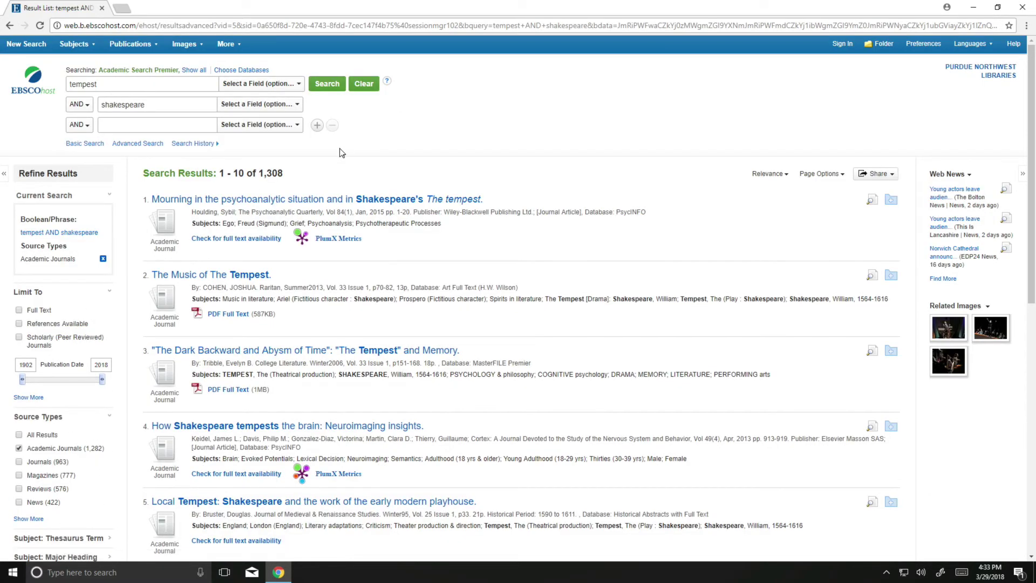
left_click_drag(259, 173, 286, 178)
left_click(20, 338)
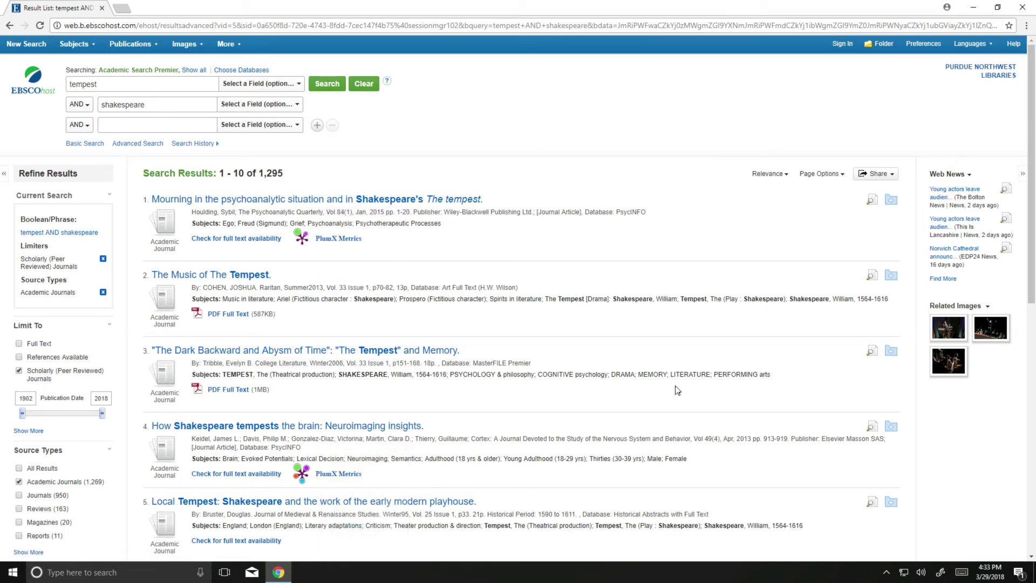
Change the publication start year from 1902 to 2013 and apply the 2013–2018 range
scroll(674, 386, "down", 2)
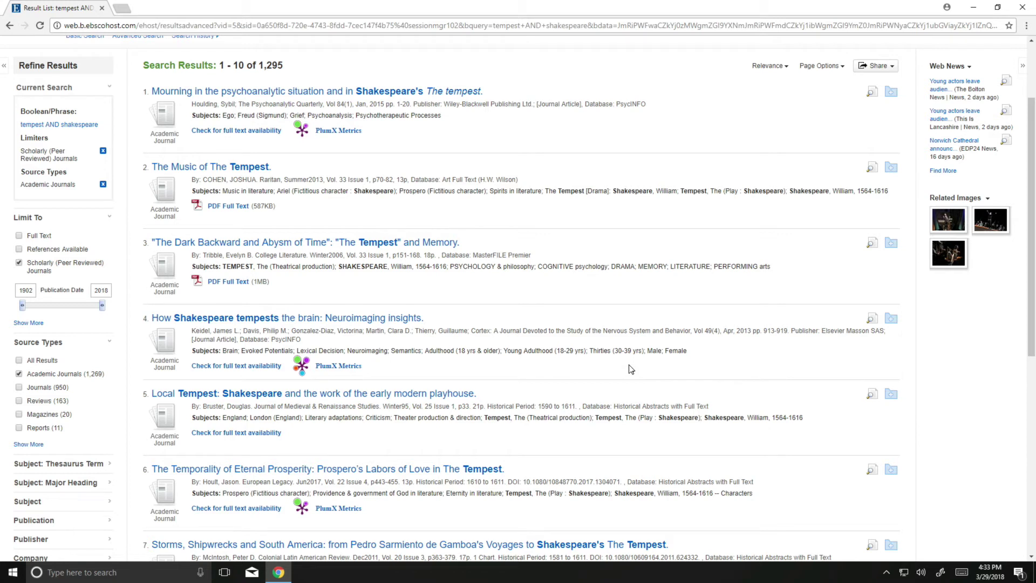
double_click(32, 292)
type("2013")
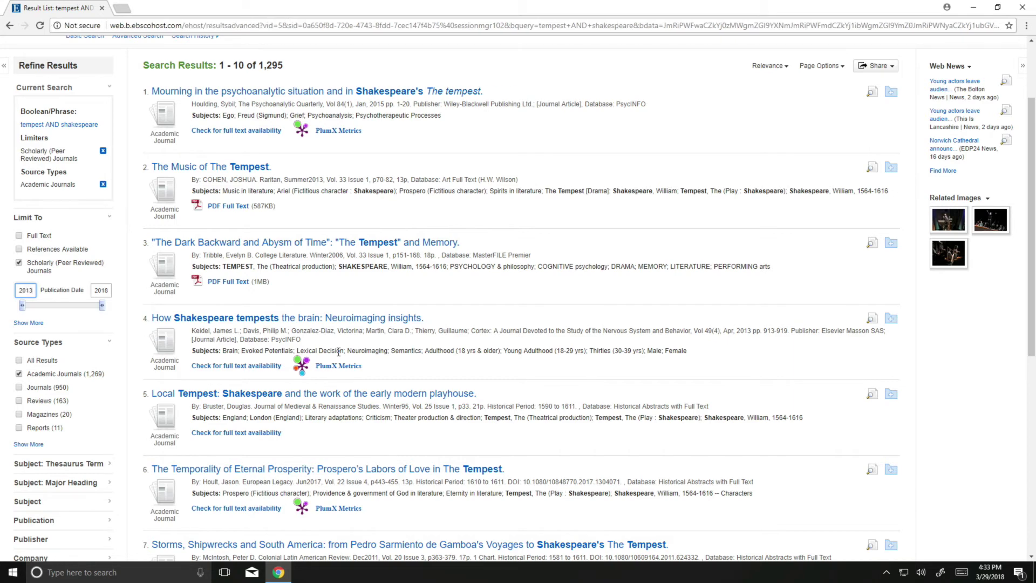
key("Return")
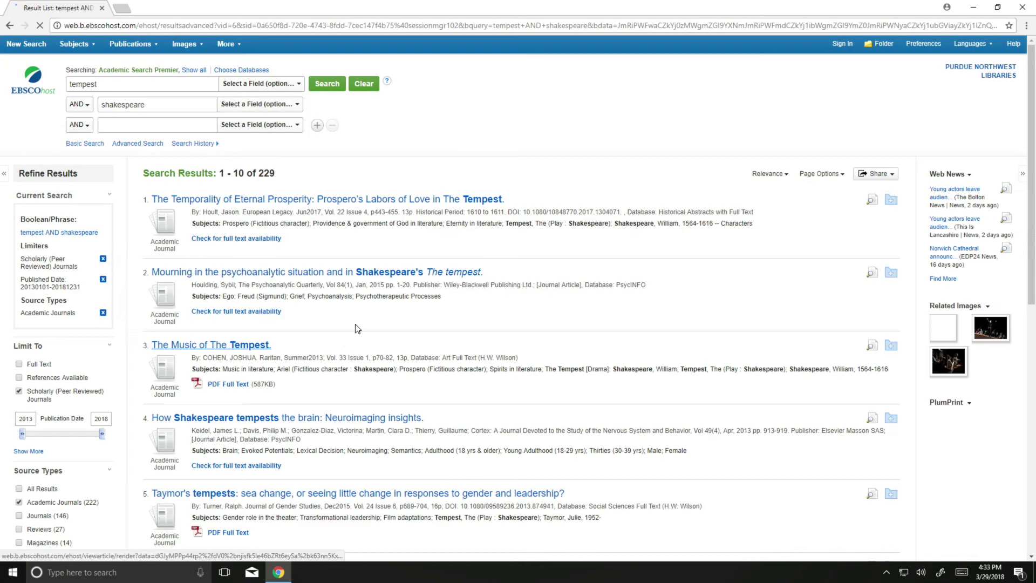
Apply the Full Text limiter, cutting the 229 results to 92
left_click_drag(258, 176, 273, 174)
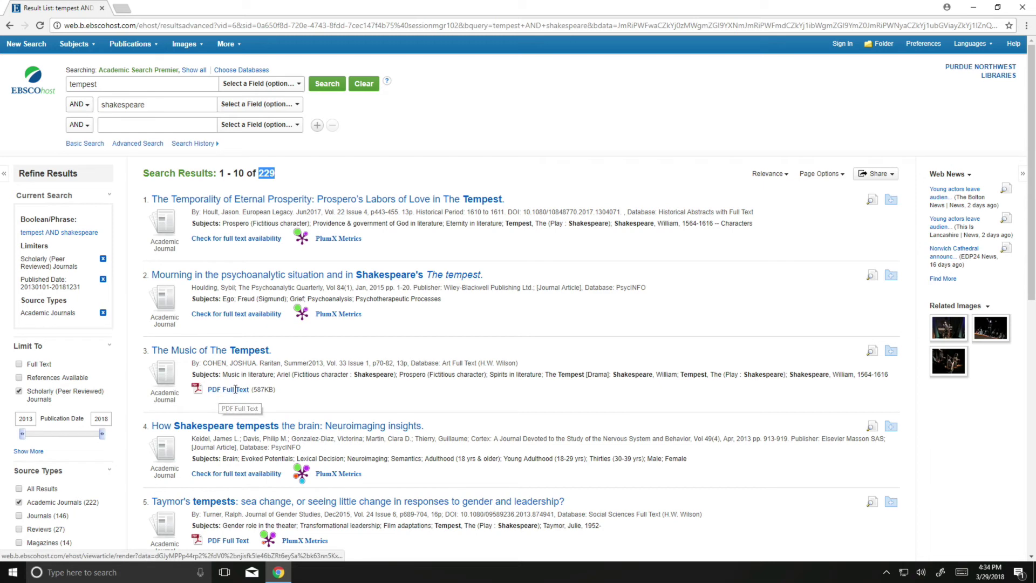
left_click(19, 365)
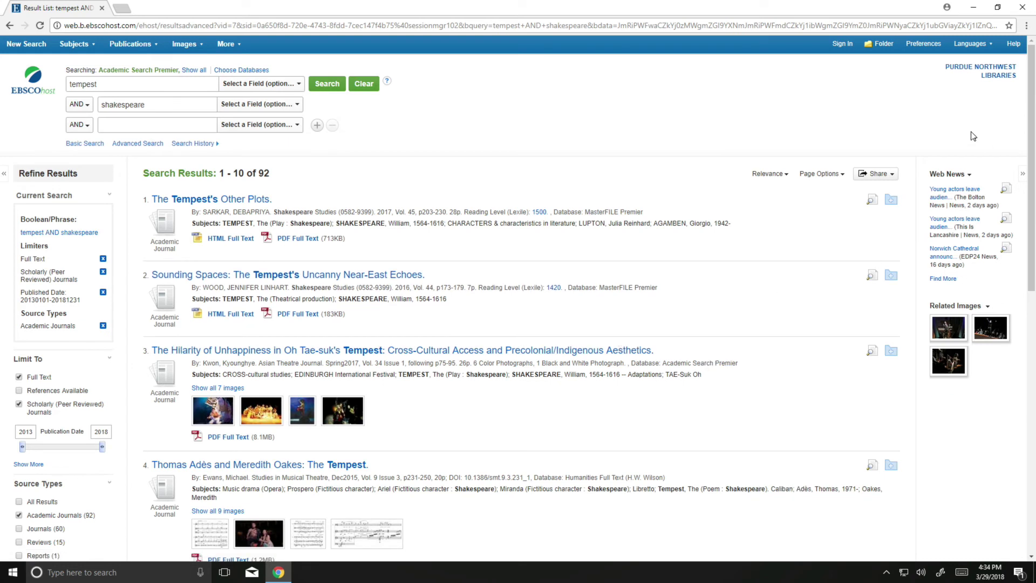
double_click(259, 172)
scroll(513, 143, "down", 2)
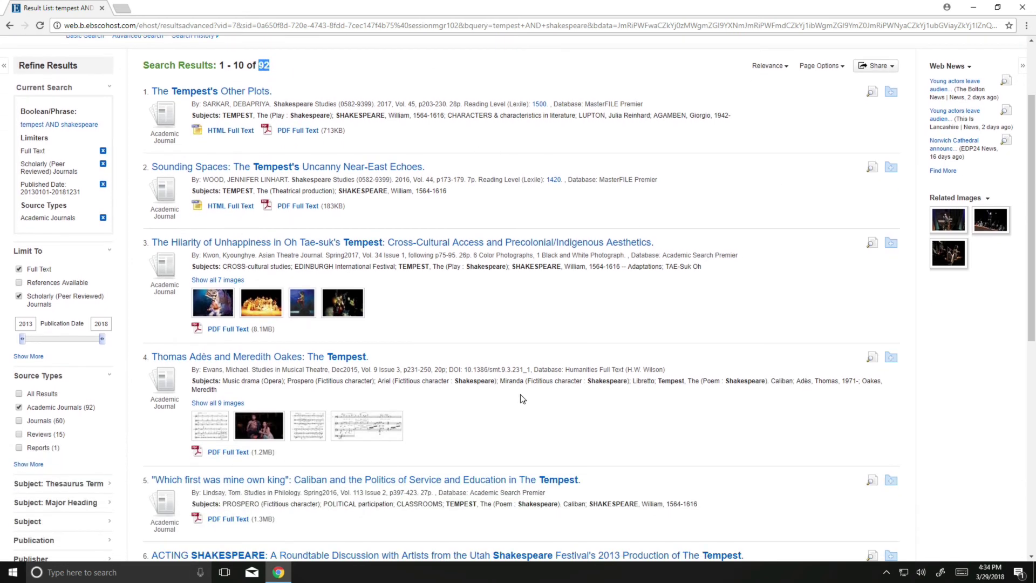
scroll(528, 386, "down", 3)
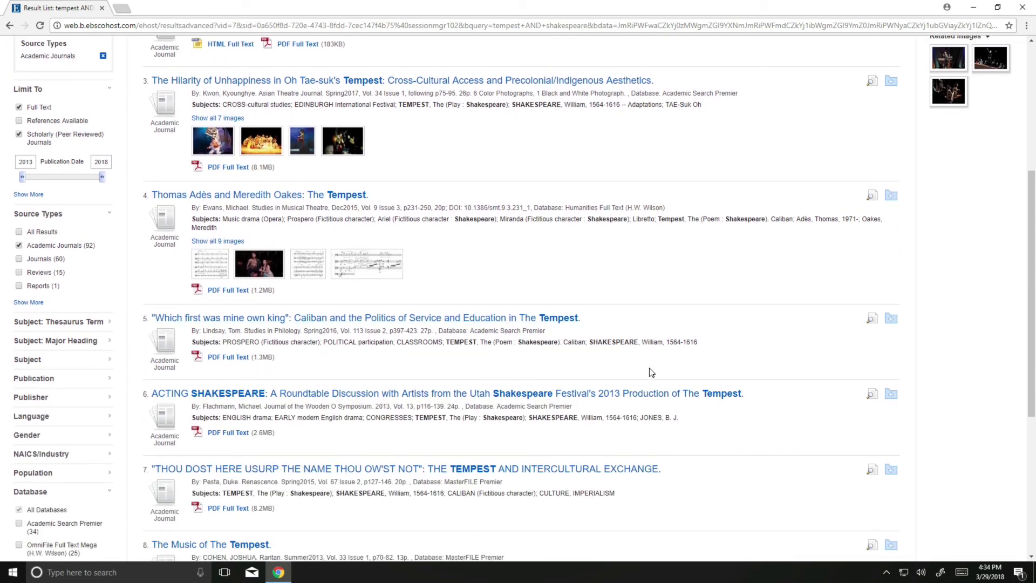
scroll(642, 368, "up", 4)
Open the record for "The Tempest's Other Plots", review its abstract, and bring up the E-mail form
left_click(224, 147)
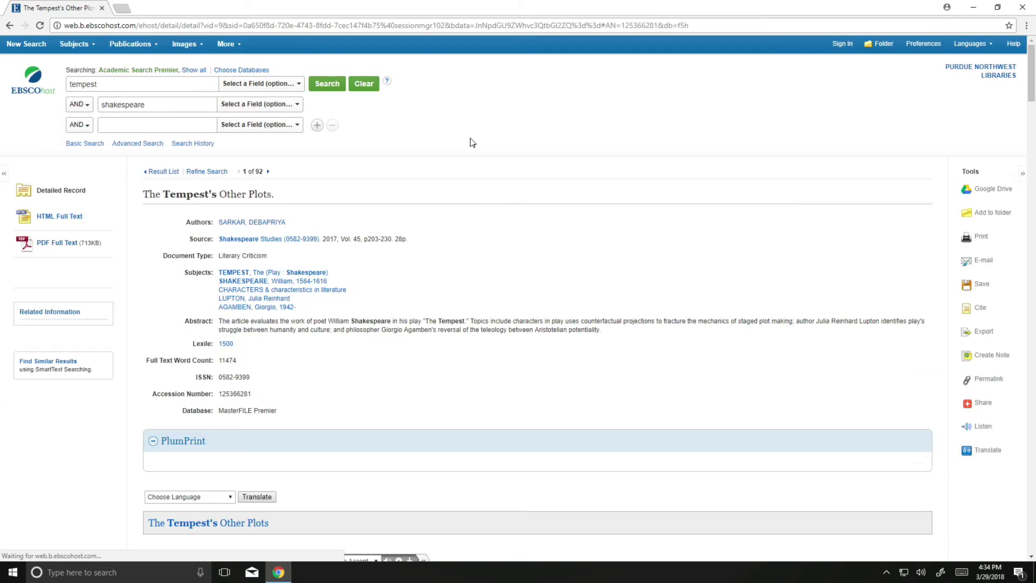
left_click_drag(225, 321, 622, 335)
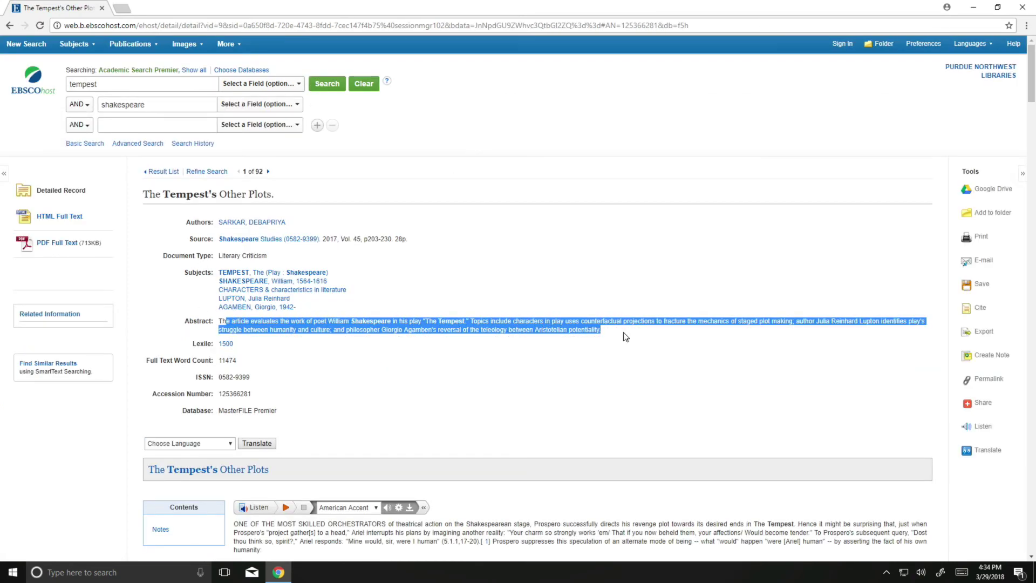
scroll(555, 346, "down", 4)
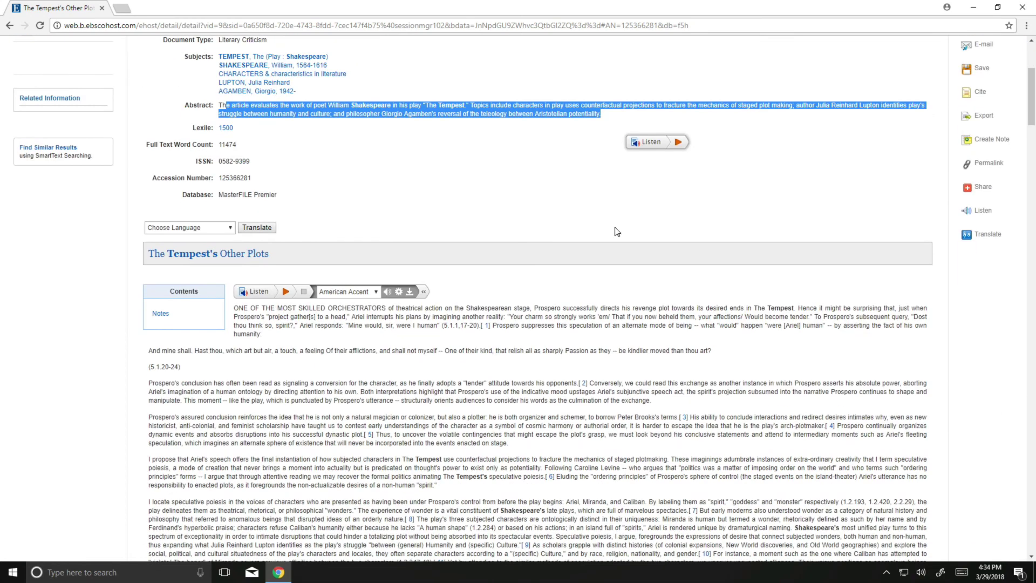
scroll(799, 377, "up", 4)
left_click(802, 381)
left_click(982, 261)
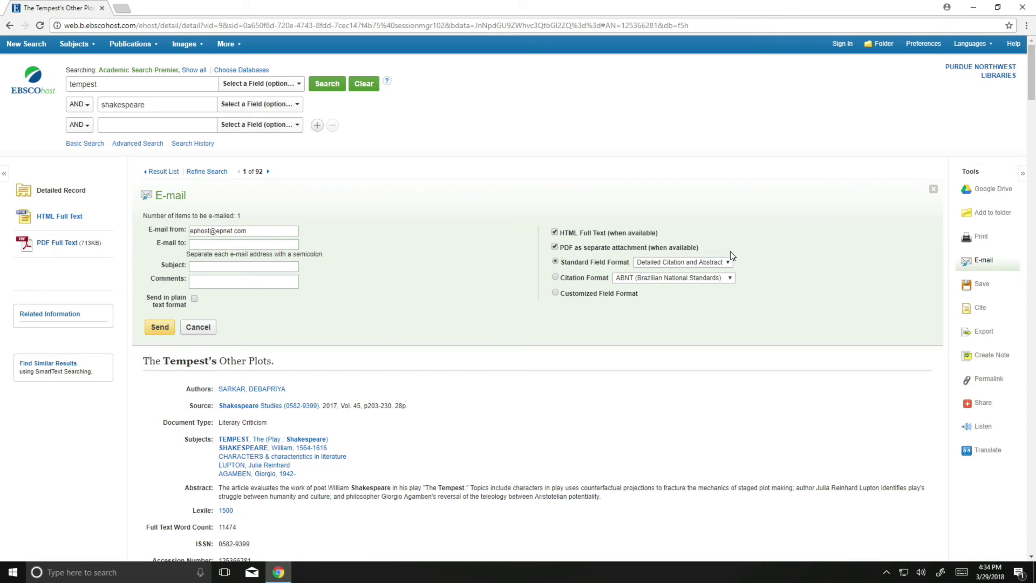
Review the e-mail fields, choose Citation Format with ABNT style, then cancel without sending
left_click(225, 247)
left_click(261, 265)
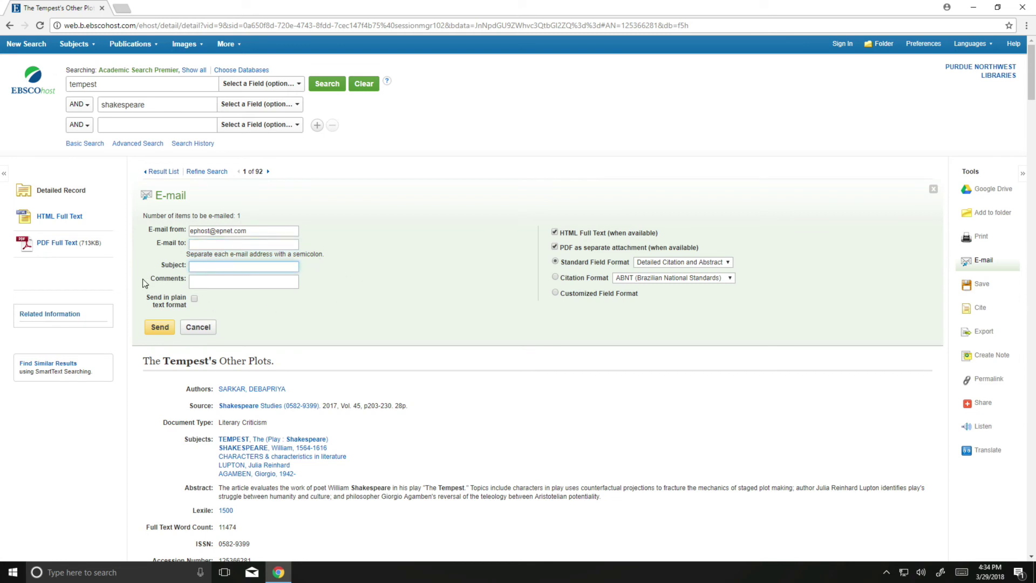
left_click_drag(146, 296, 186, 306)
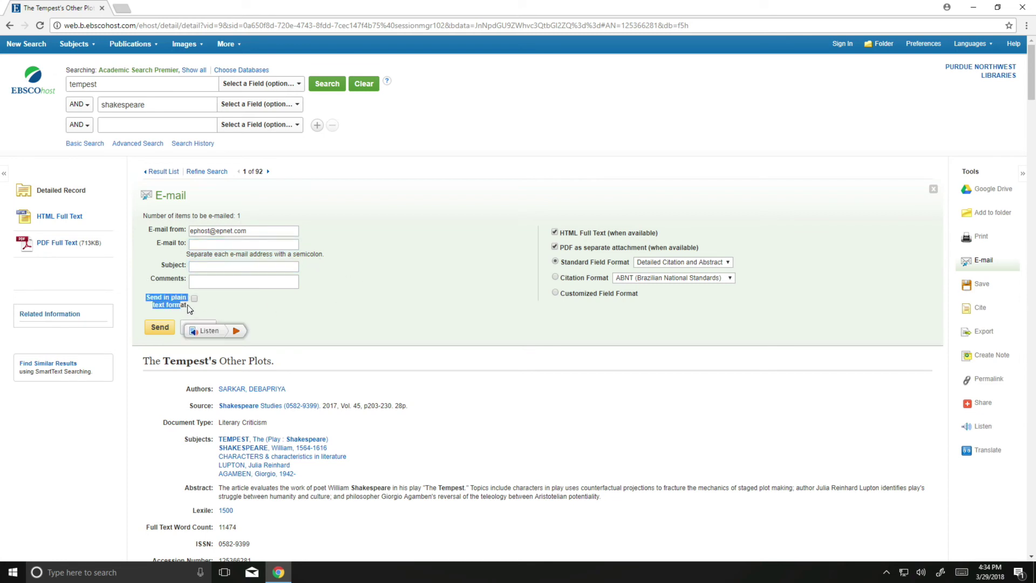
left_click(555, 277)
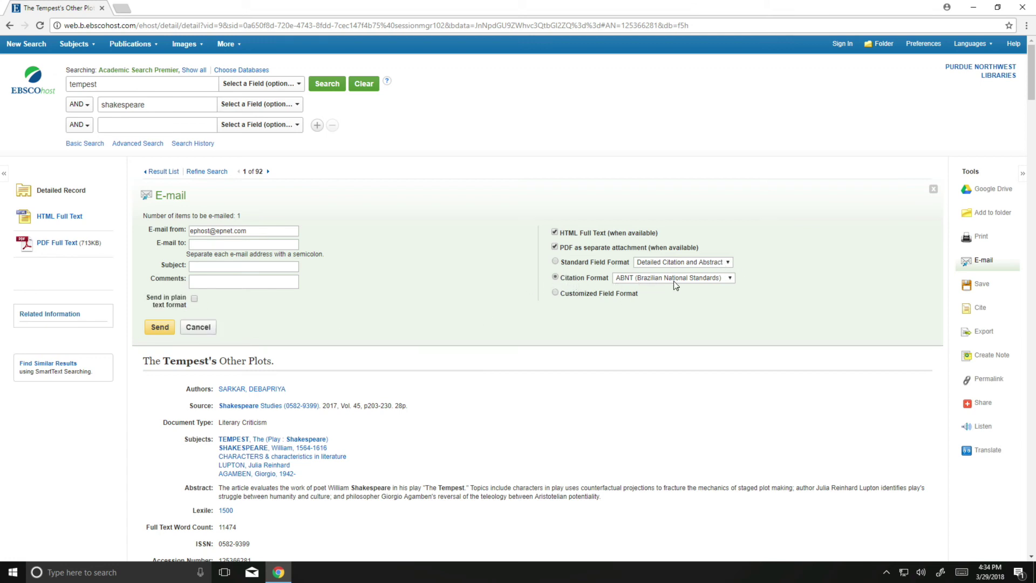
left_click(691, 281)
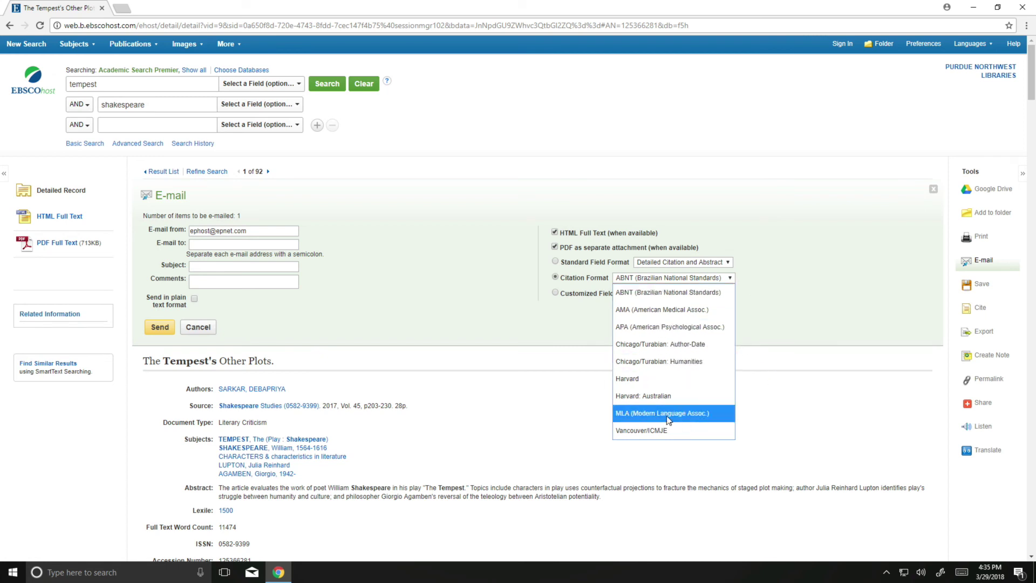
left_click(805, 305)
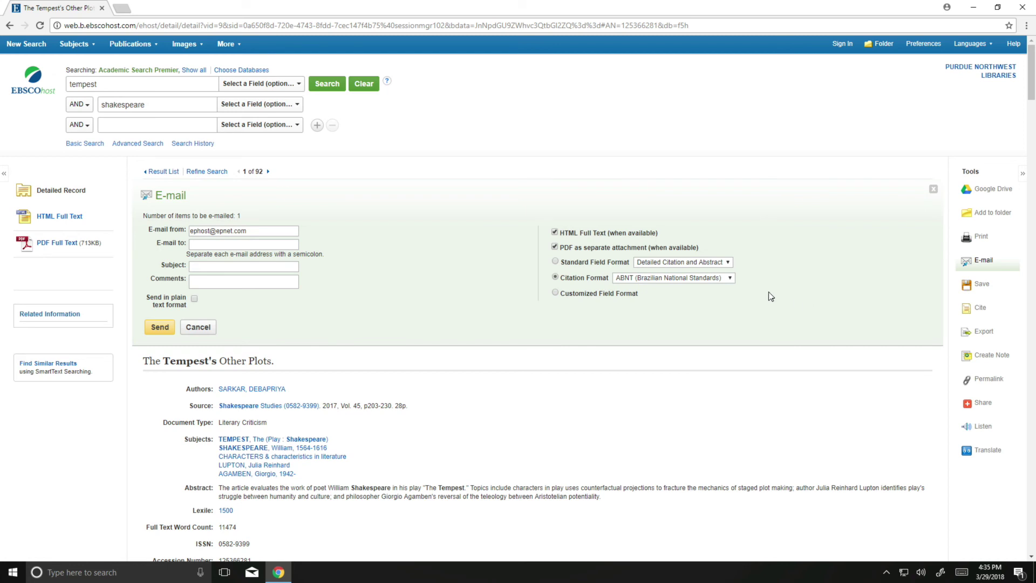
left_click(208, 326)
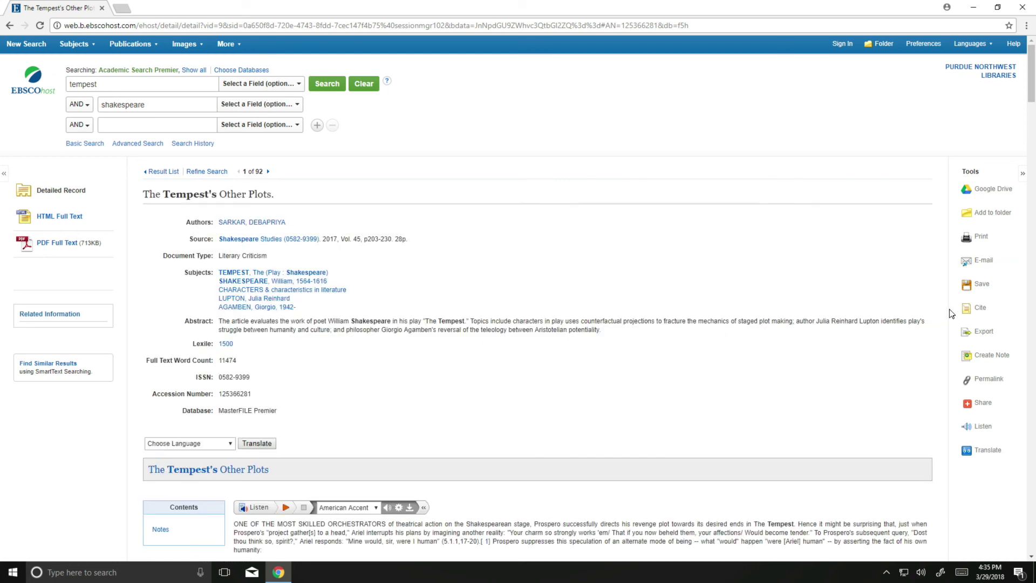
Show the article's Cite panel and scroll through its ABNT, AMA, APA, Chicago, Harvard and MLA citations
left_click(983, 315)
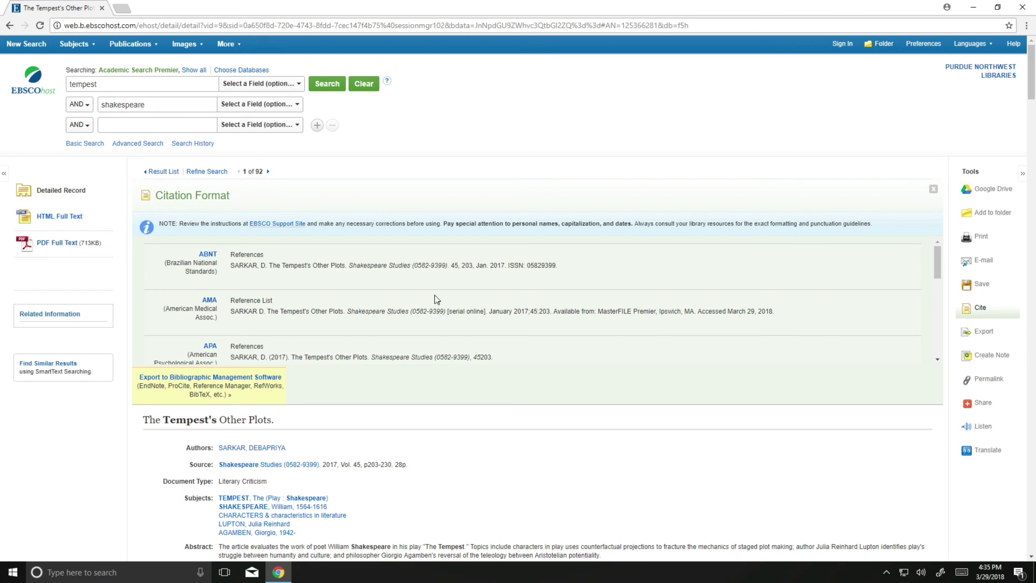
scroll(411, 301, "down", 1)
scroll(411, 301, "down", 2)
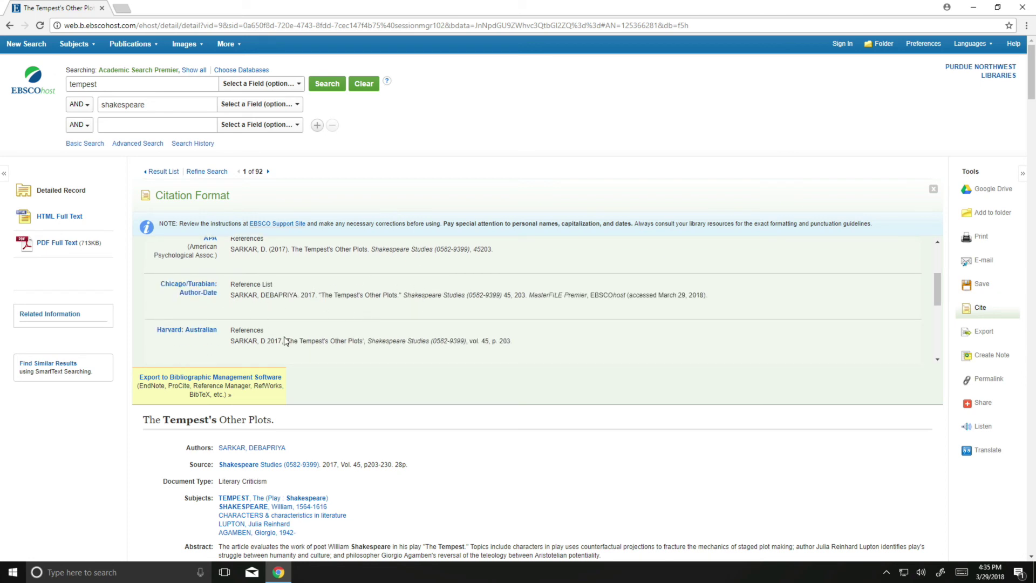
scroll(332, 328, "down", 3)
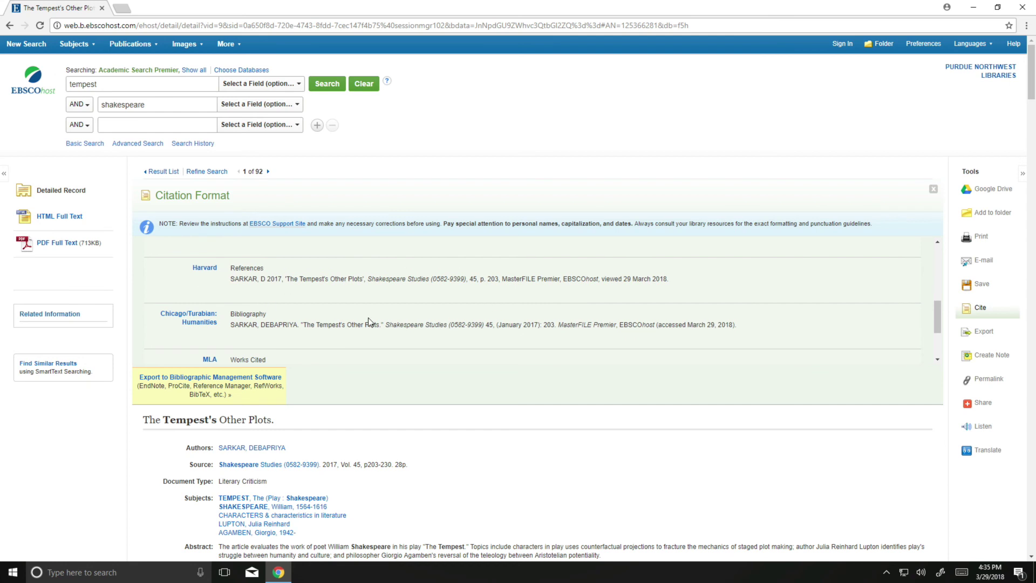
scroll(368, 321, "down", 2)
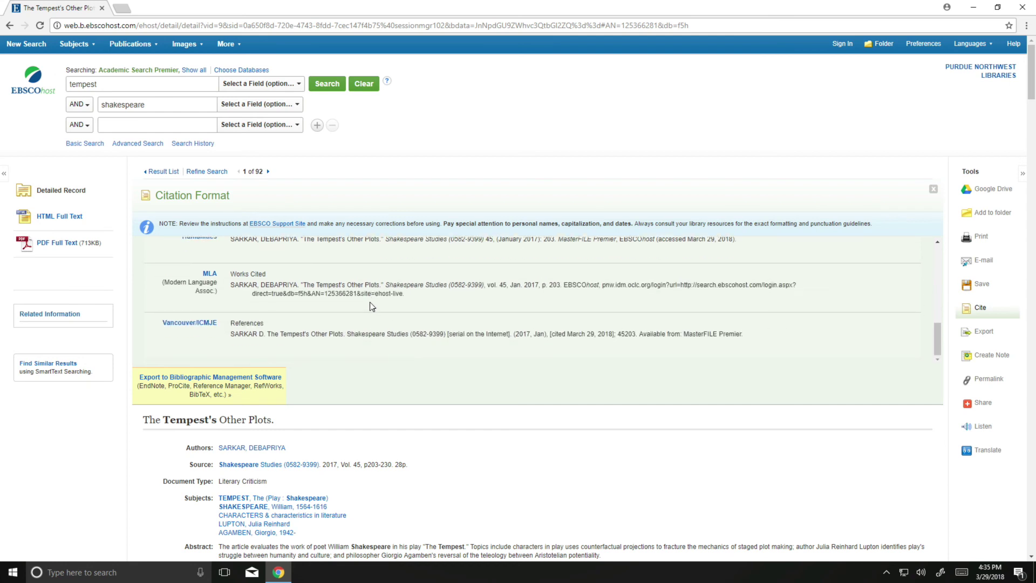